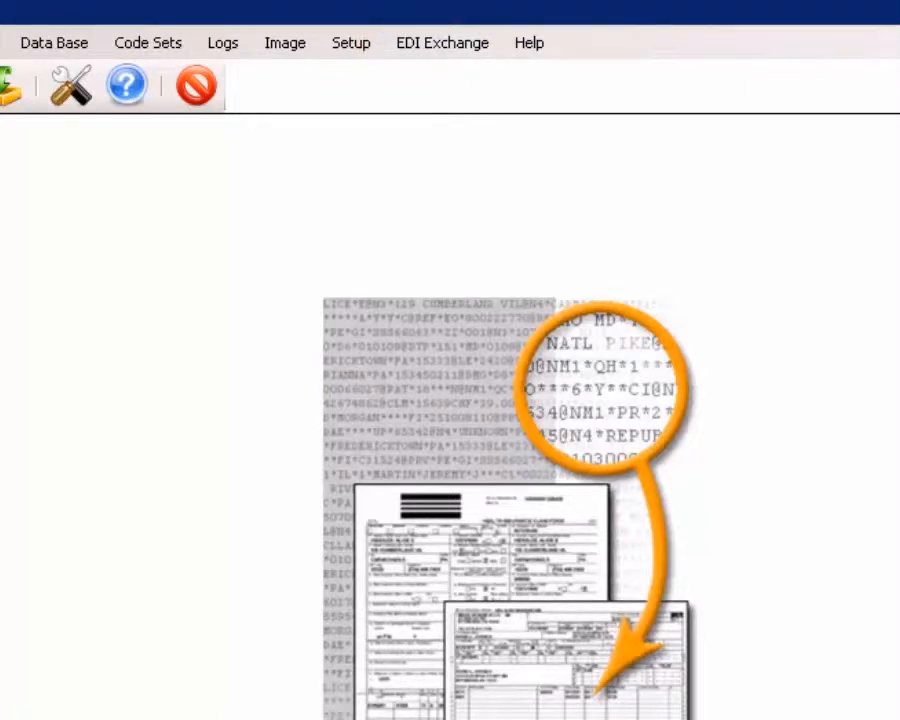
Open the TEST trading partner's record under EDI Exchange and set its EDI version to 5010
click(437, 44)
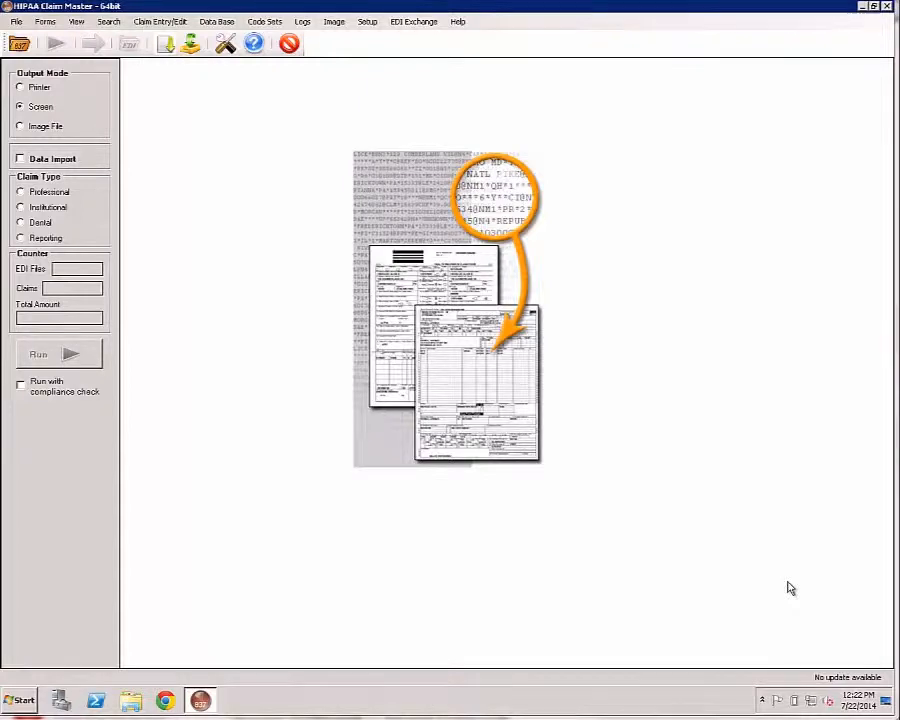
click(414, 21)
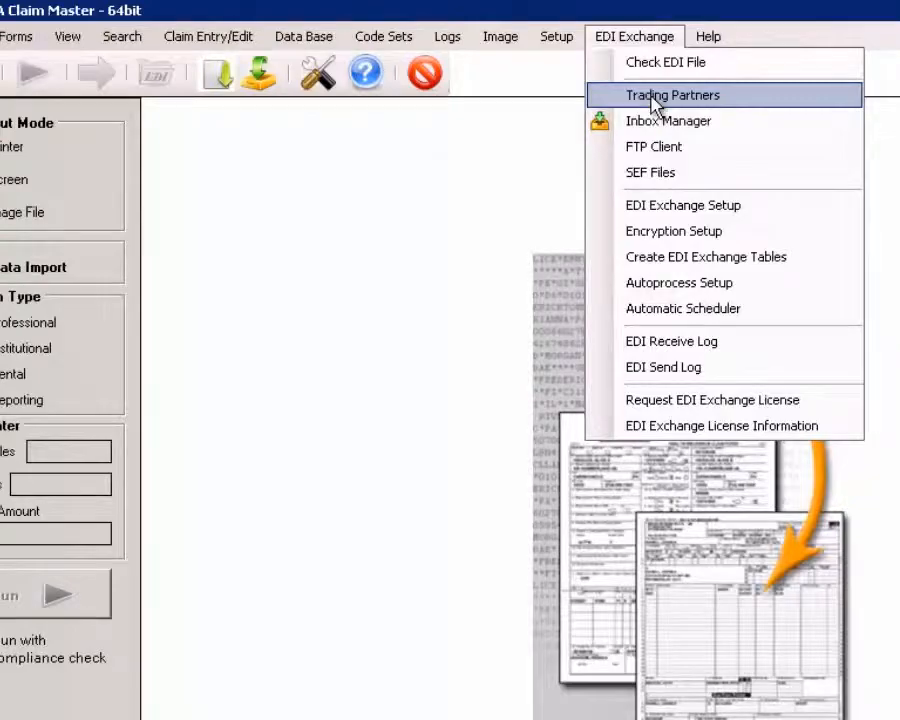
click(652, 99)
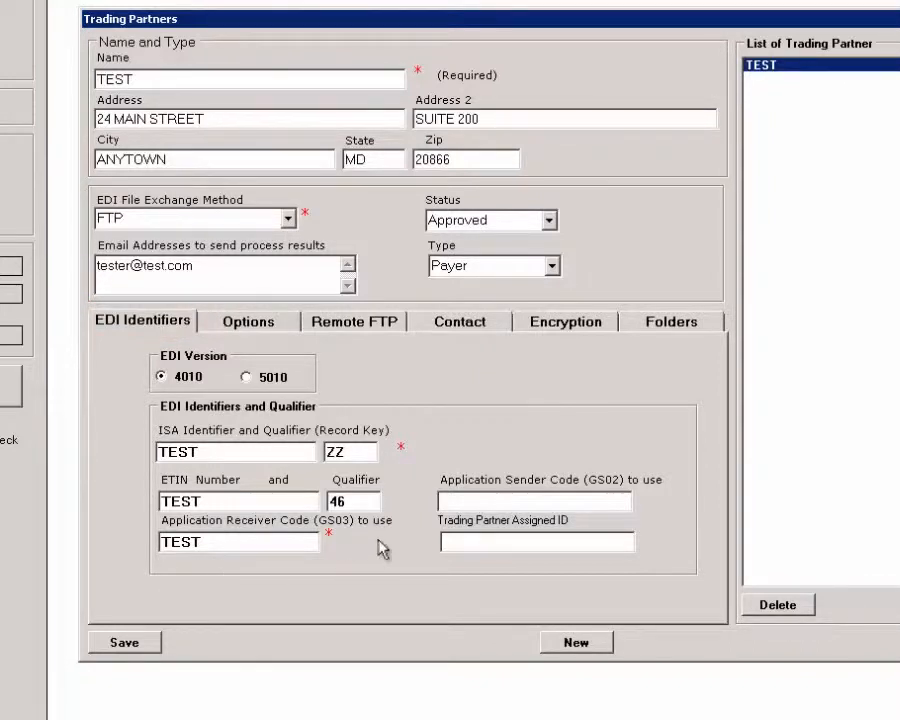
click(246, 378)
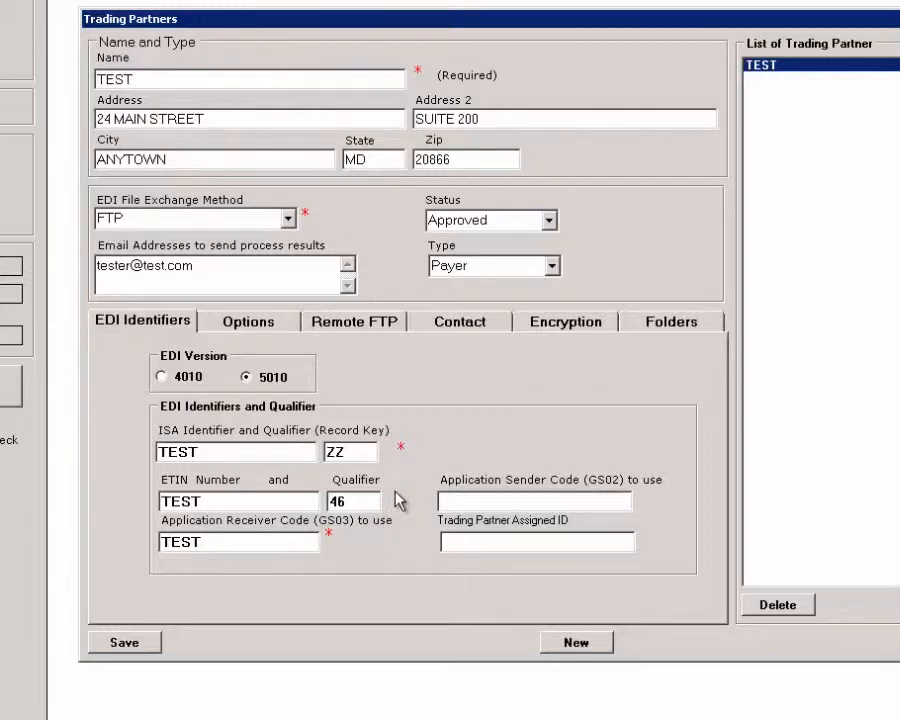
Review the TEST partner's options and compare the FTP and SFTP remote connection settings, leaving SFTP selected
click(249, 323)
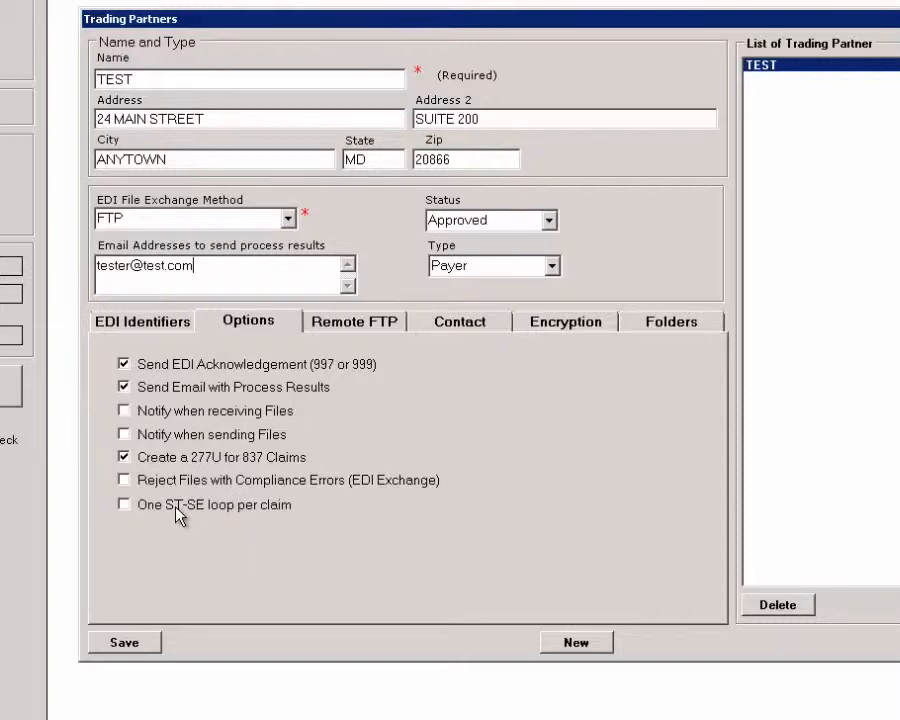
click(350, 330)
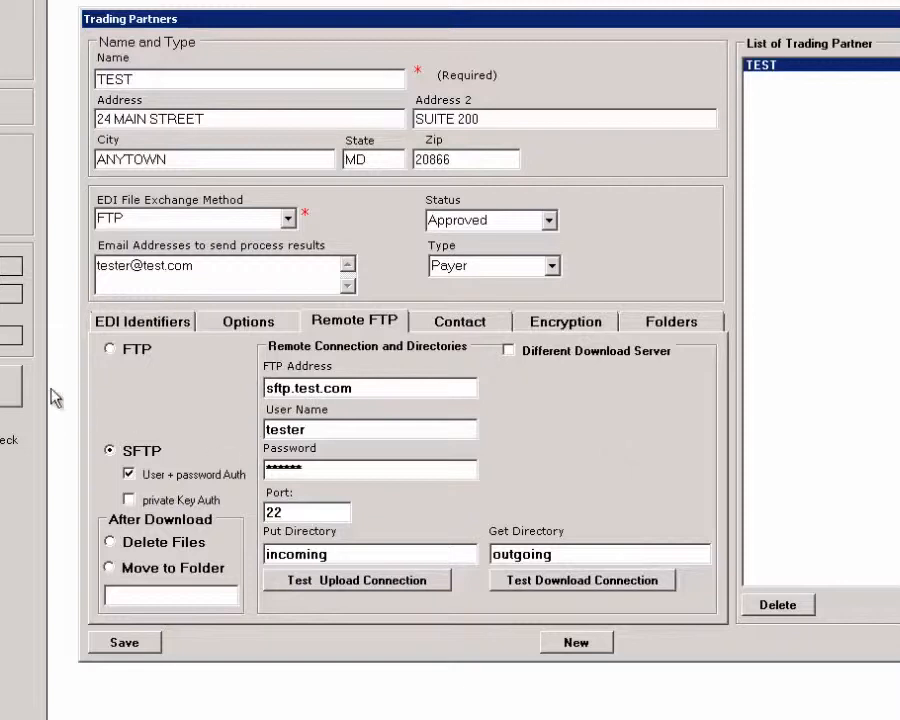
click(111, 350)
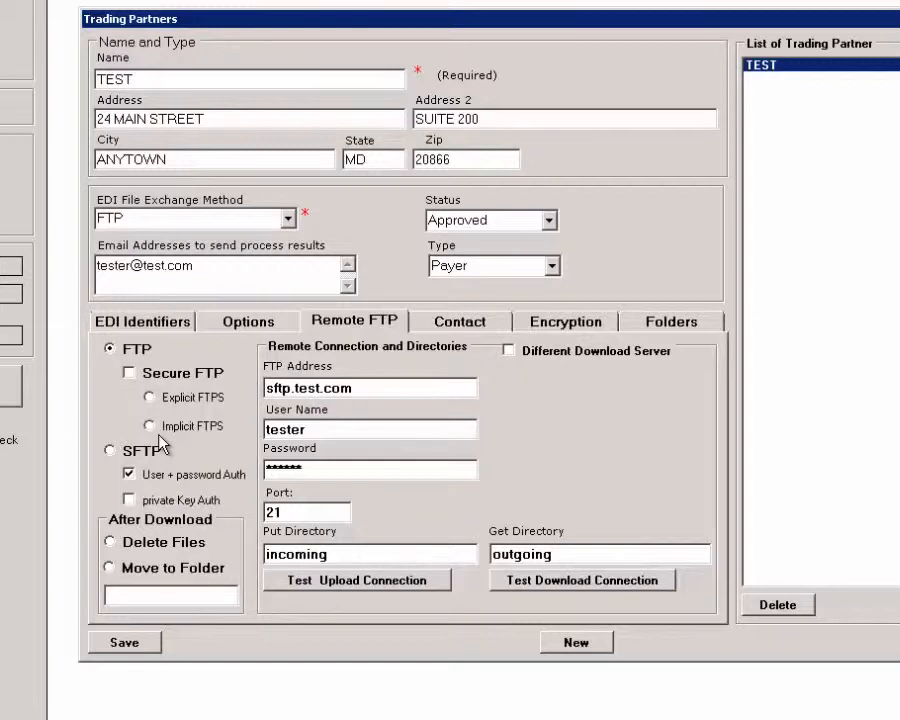
click(111, 452)
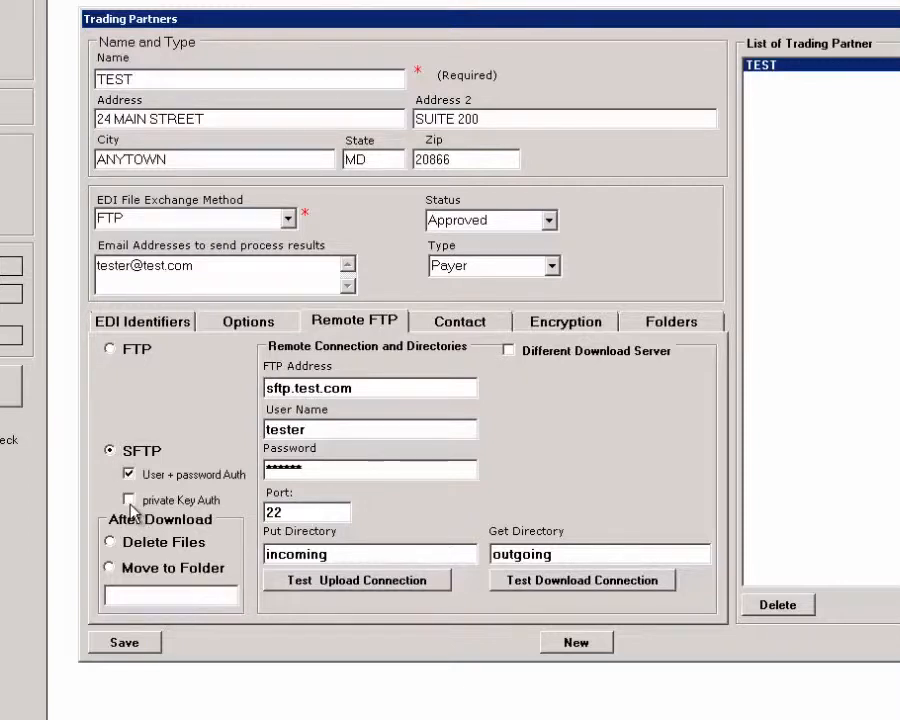
Review the TEST partner's contact, encryption and folder settings
click(449, 322)
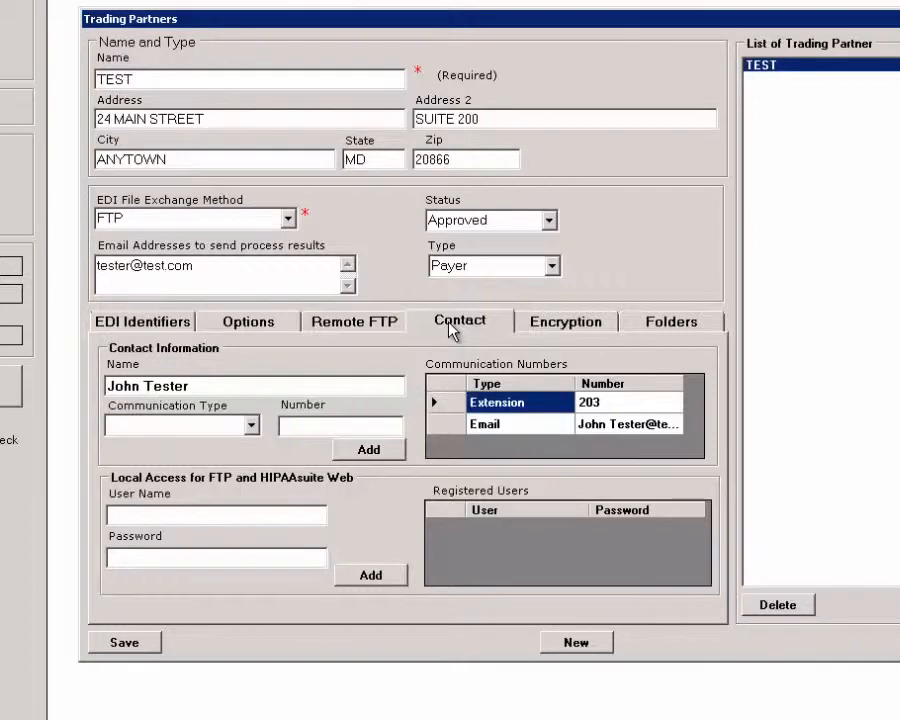
click(556, 325)
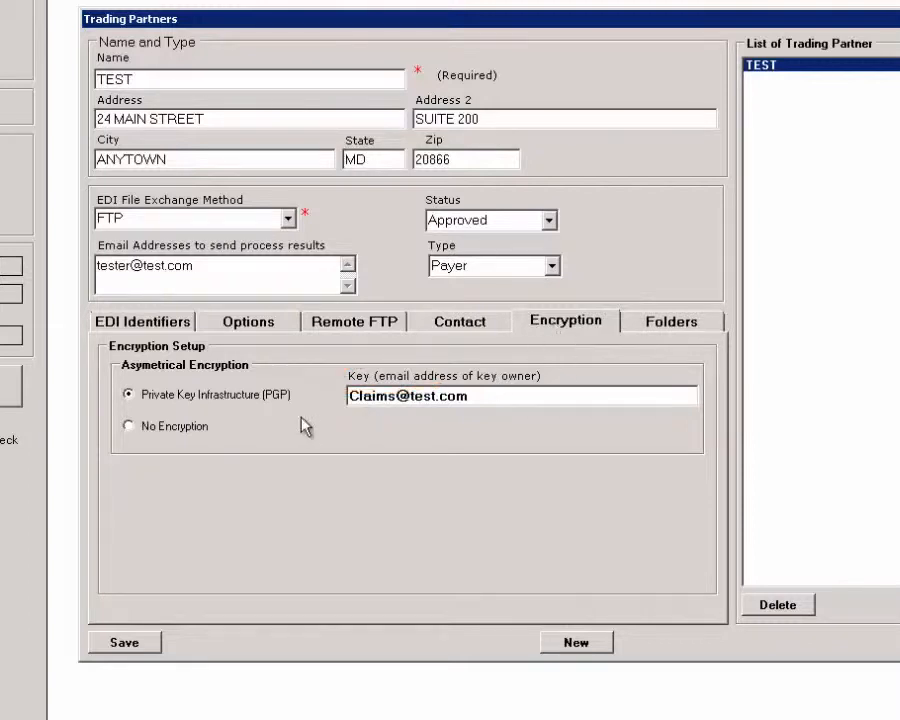
click(672, 325)
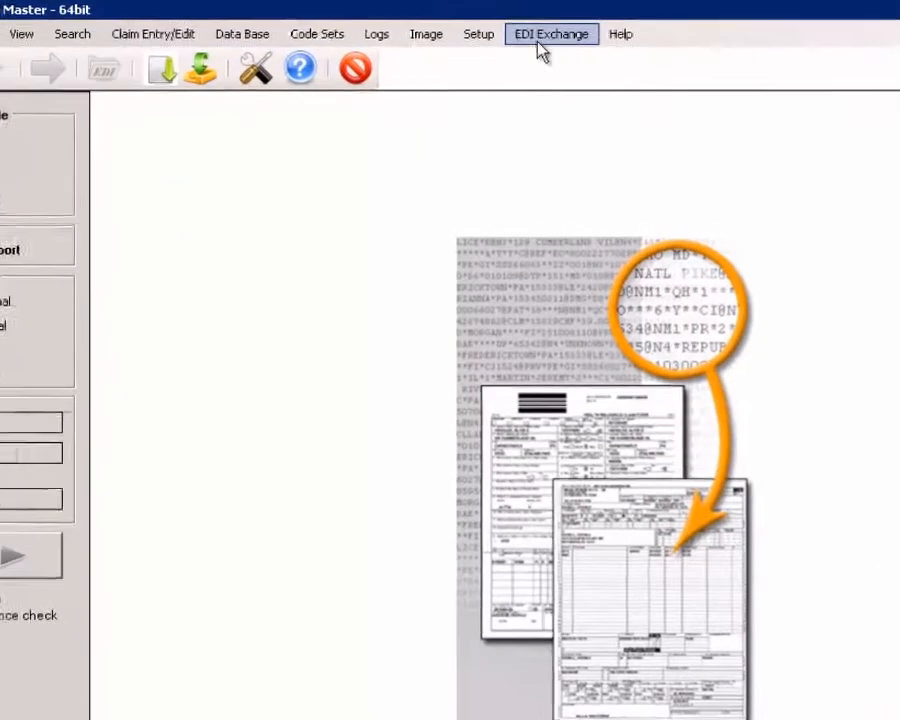
Open the FTP client and choose the download connection of the TEST trading partner
click(546, 30)
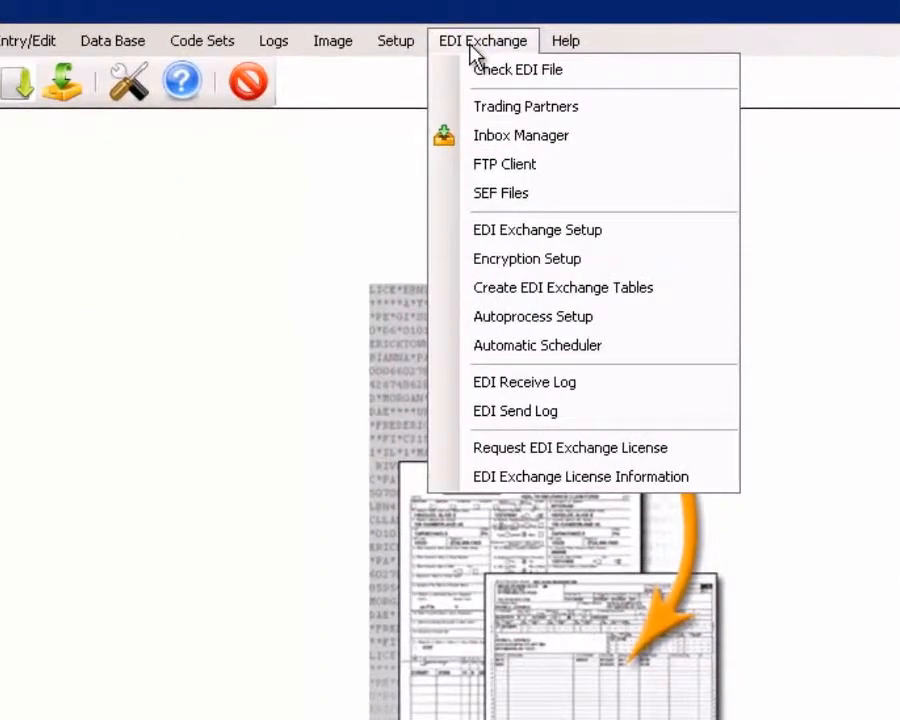
click(520, 166)
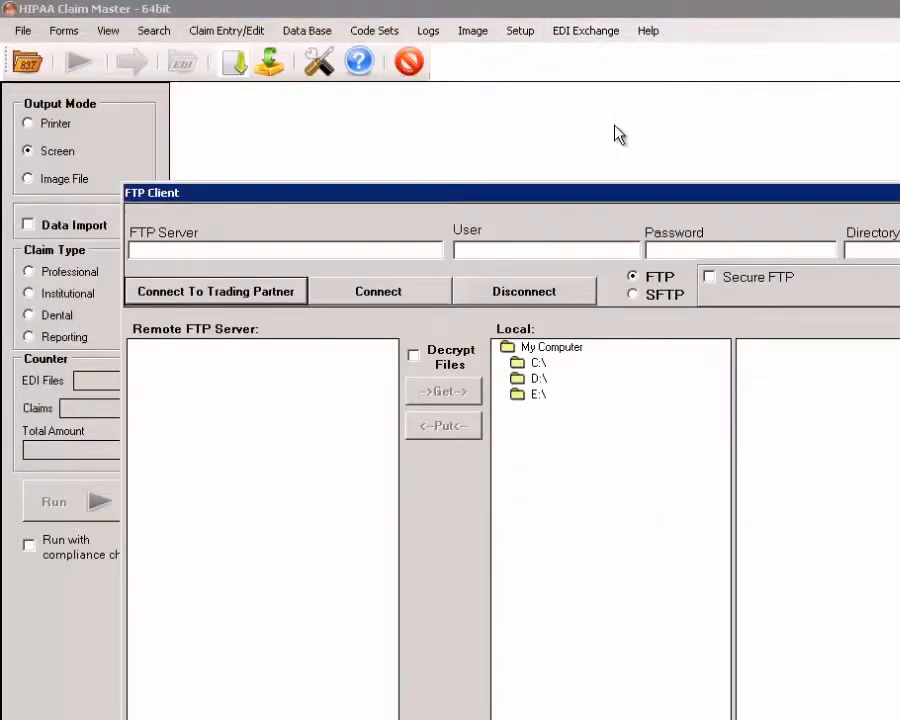
click(287, 291)
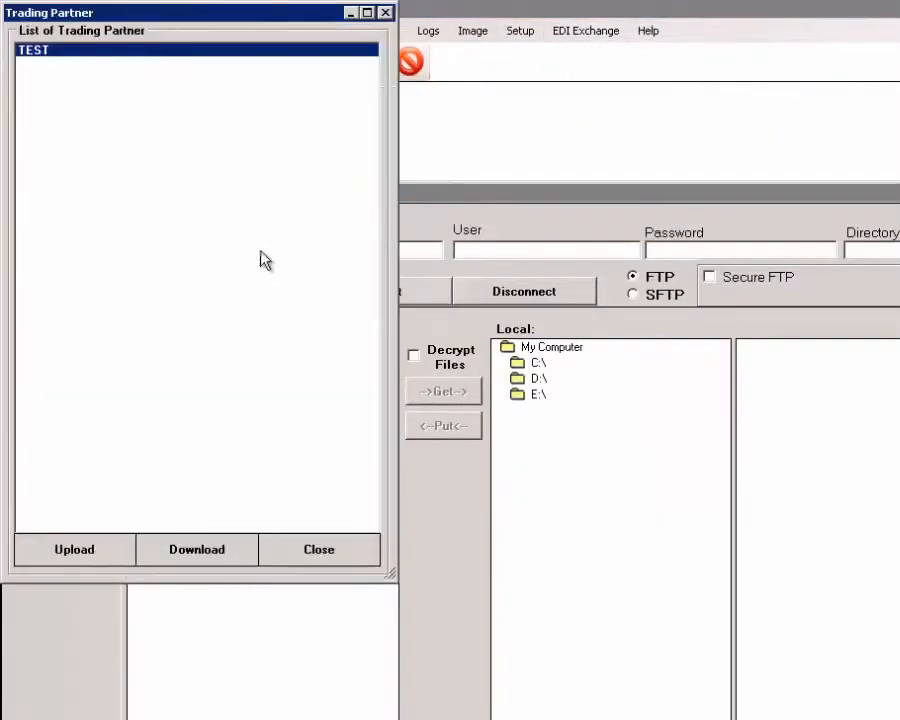
click(173, 556)
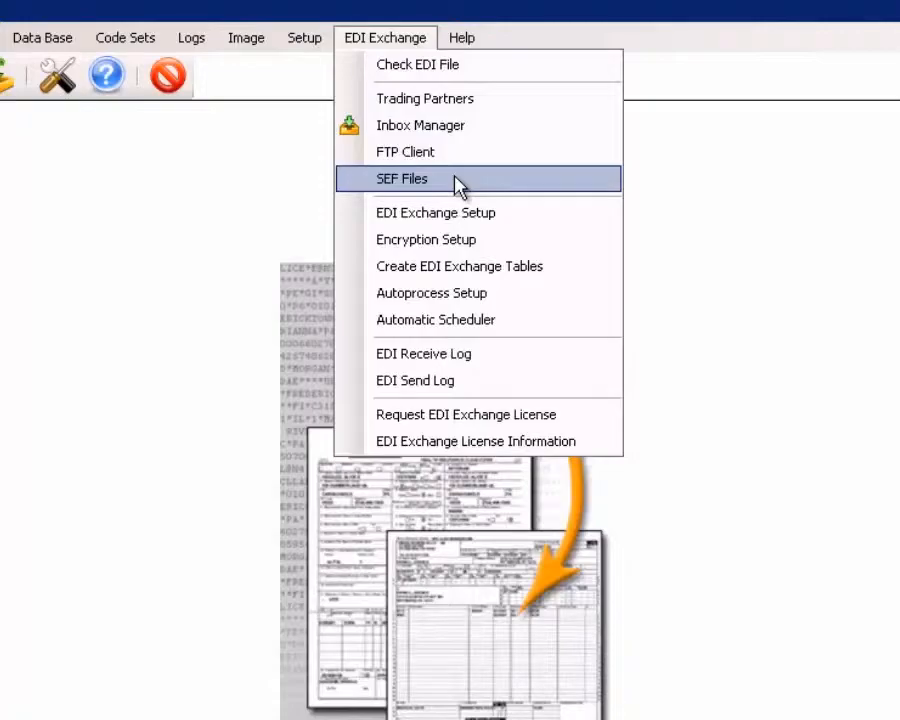
View the SEF files, and inspect the root directory path and SMTP server fields of the EDI Exchange Setup
click(458, 185)
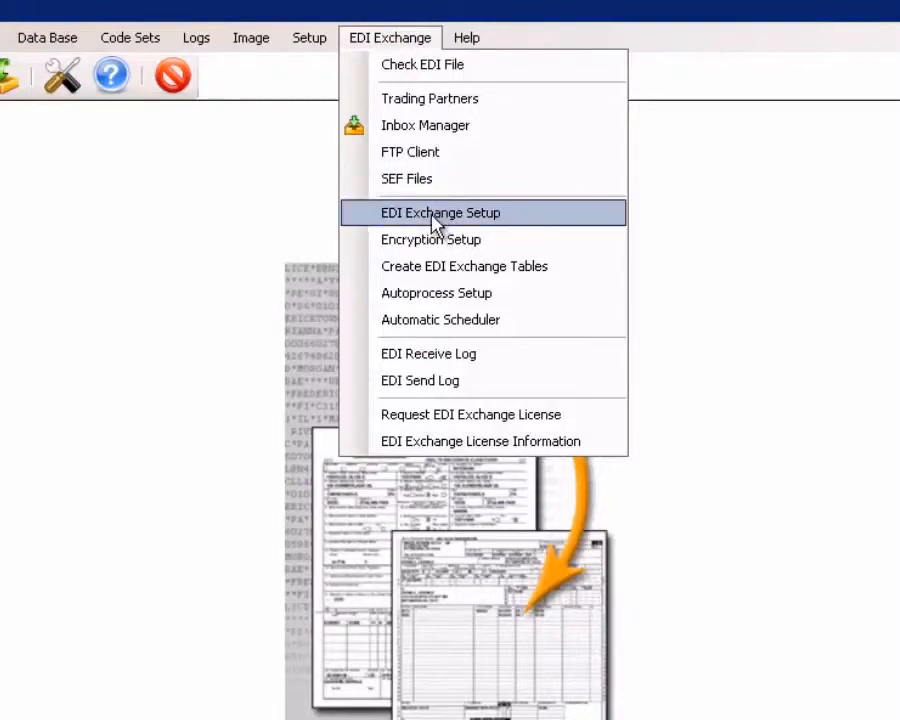
click(436, 216)
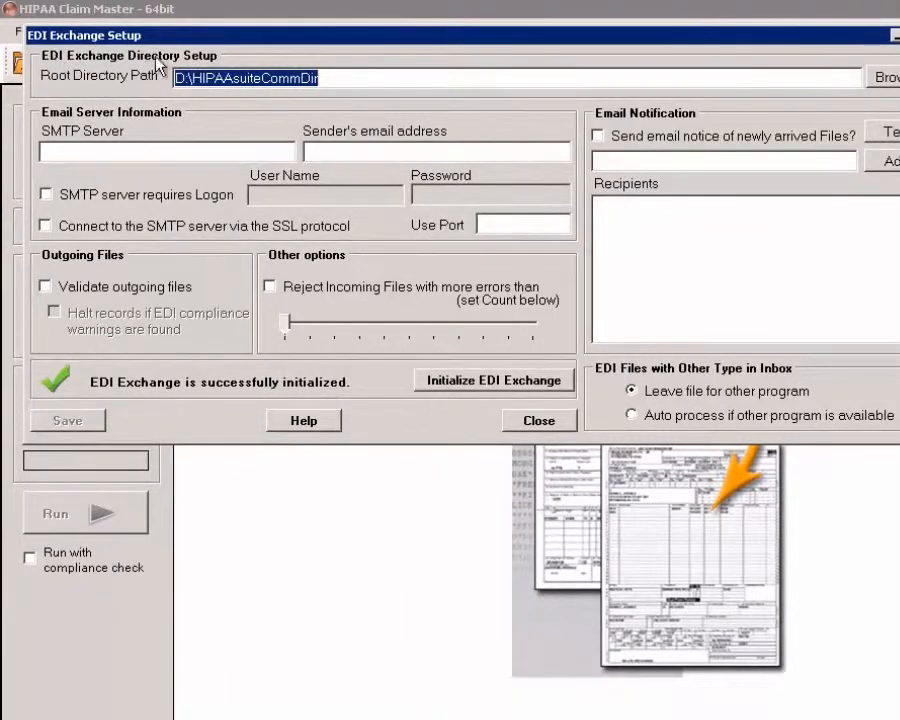
click(345, 77)
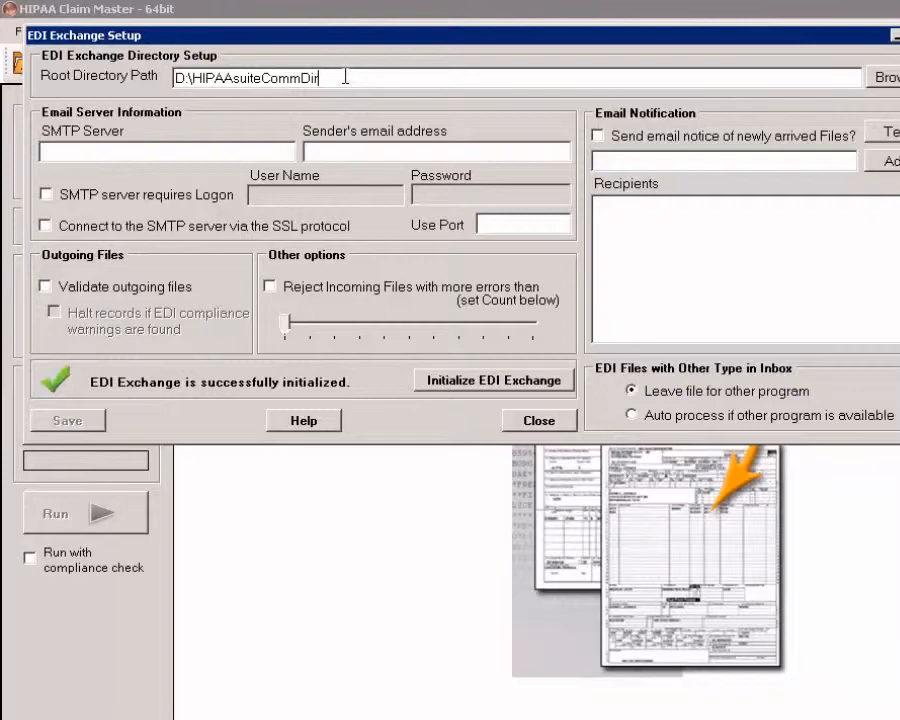
click(90, 152)
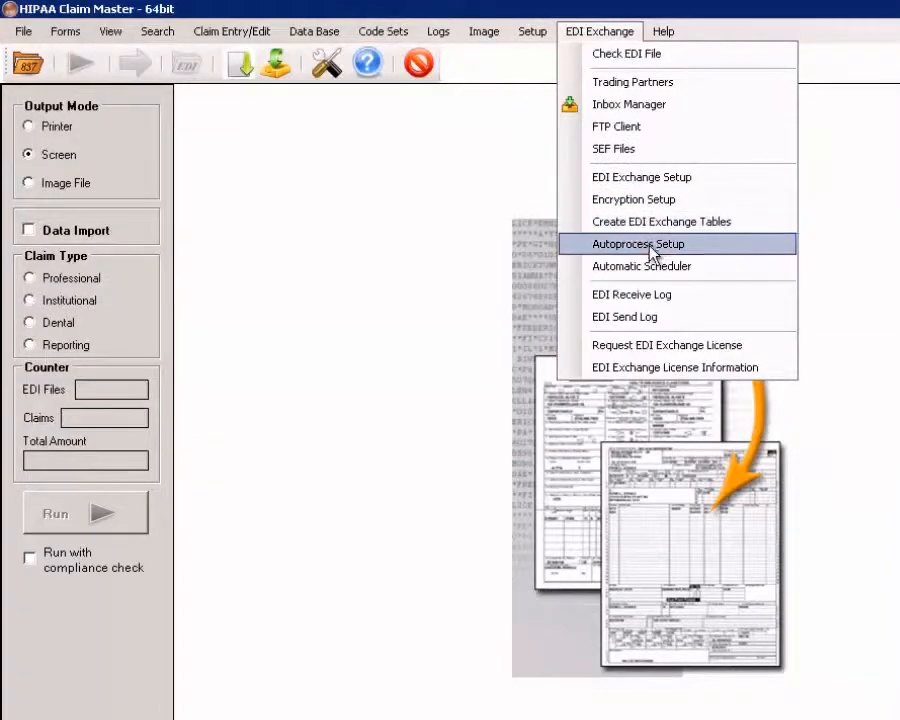
Enable data export and printing for 837 P, 837 I, 837 D and 837 R in the automatic processing options
click(598, 244)
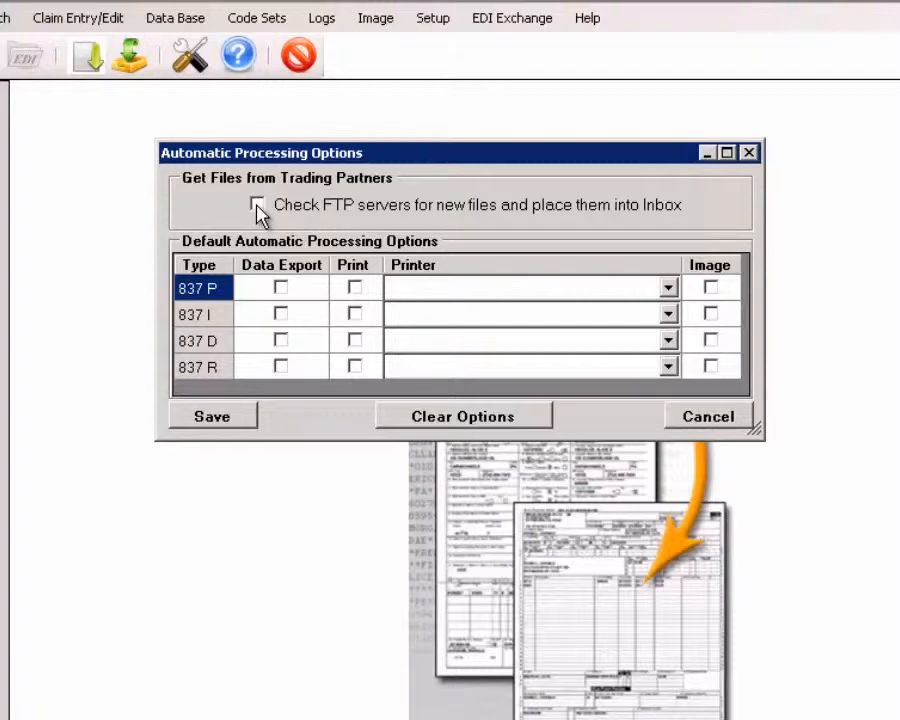
click(281, 290)
click(281, 315)
click(281, 341)
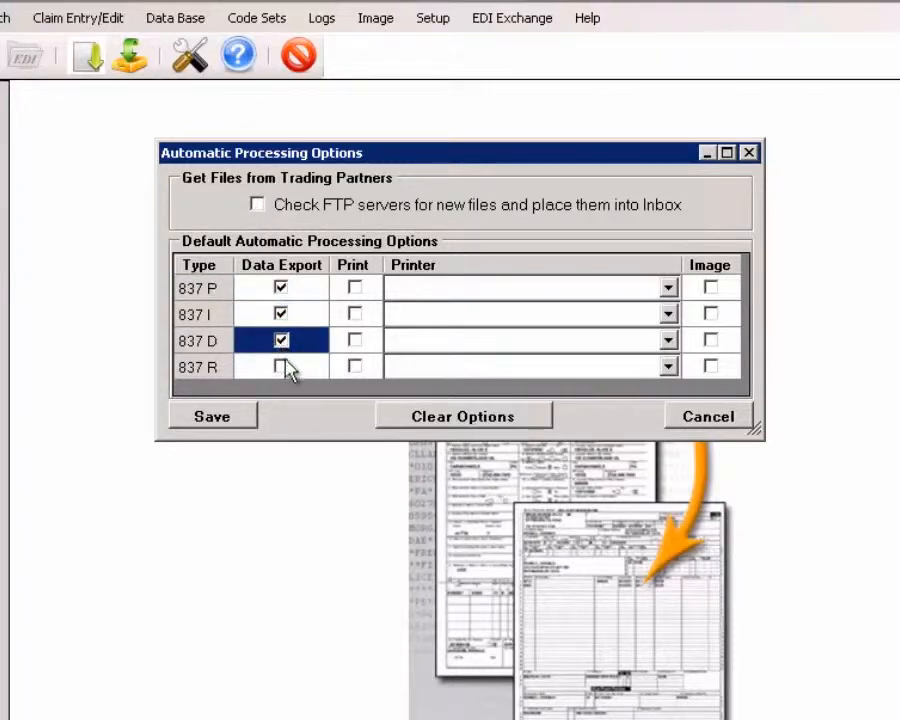
click(284, 368)
click(354, 288)
click(354, 314)
click(354, 341)
click(354, 367)
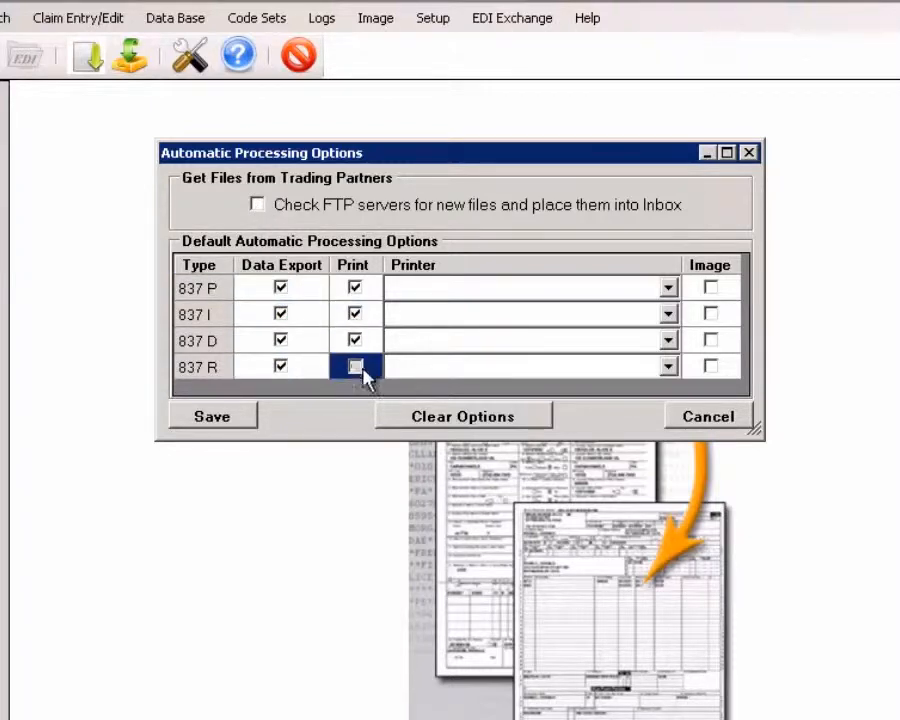
Show the available printers for 837 P and enable image output for that claim type
click(668, 289)
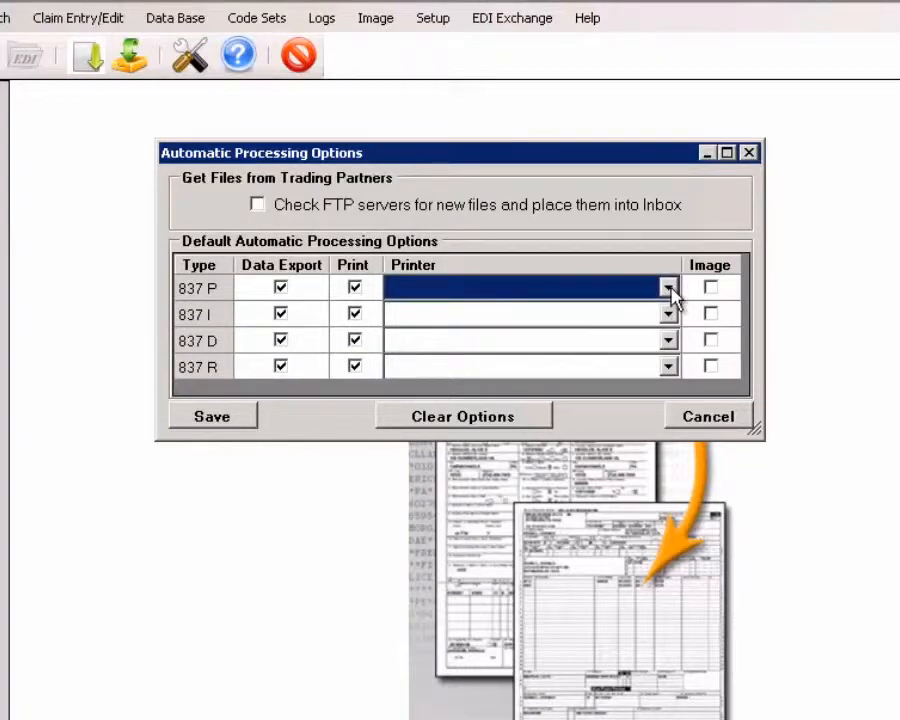
click(668, 289)
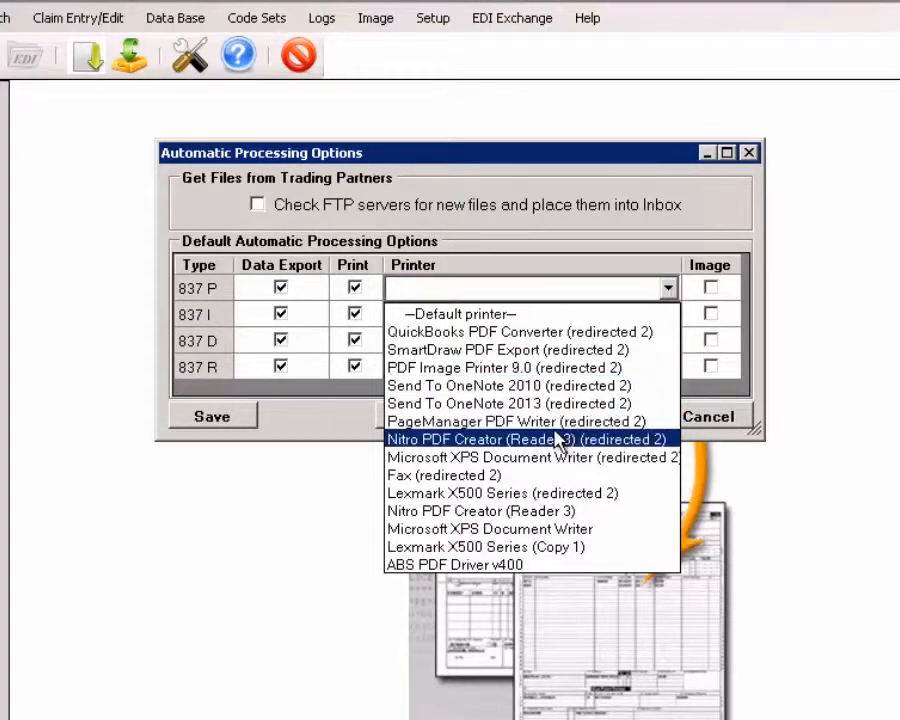
click(712, 291)
click(711, 289)
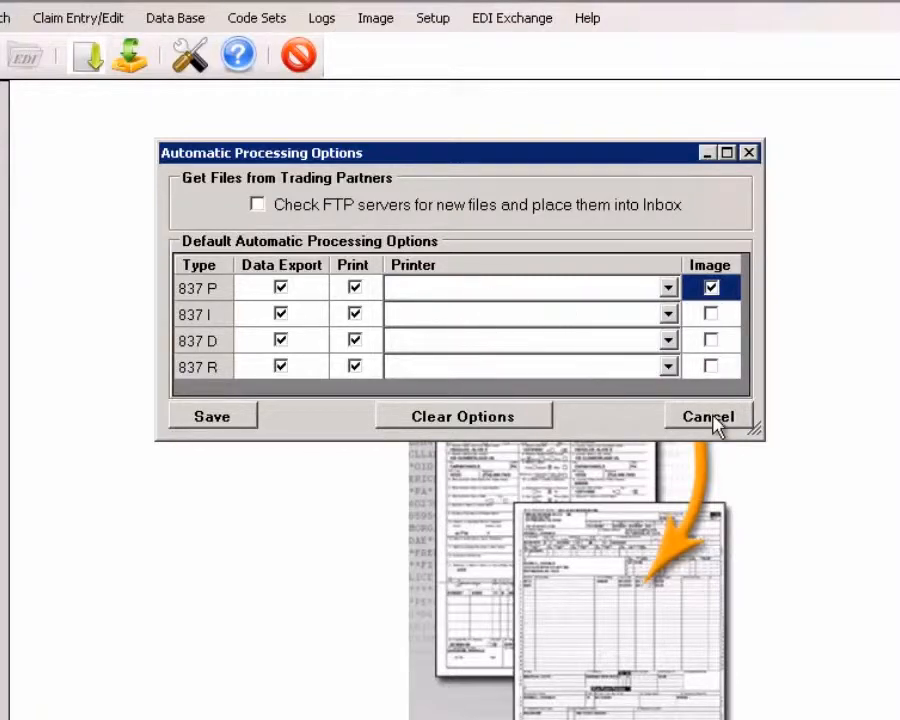
Clear all default automatic processing options and close the dialog without saving
click(518, 421)
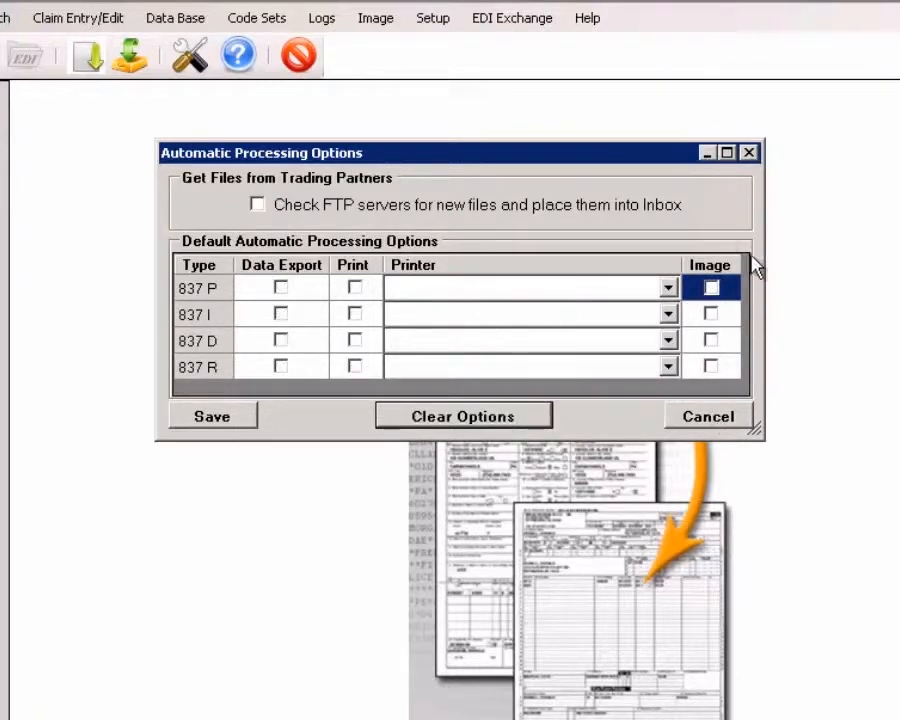
click(750, 154)
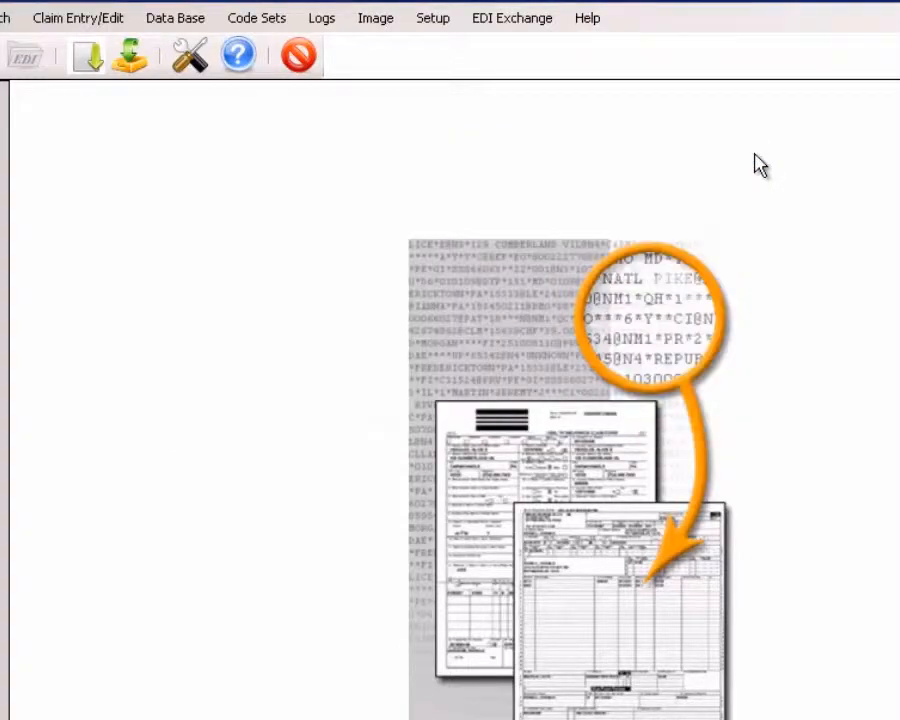
Open Encryption Setup and inspect the SFTP client's private key file path field
click(500, 22)
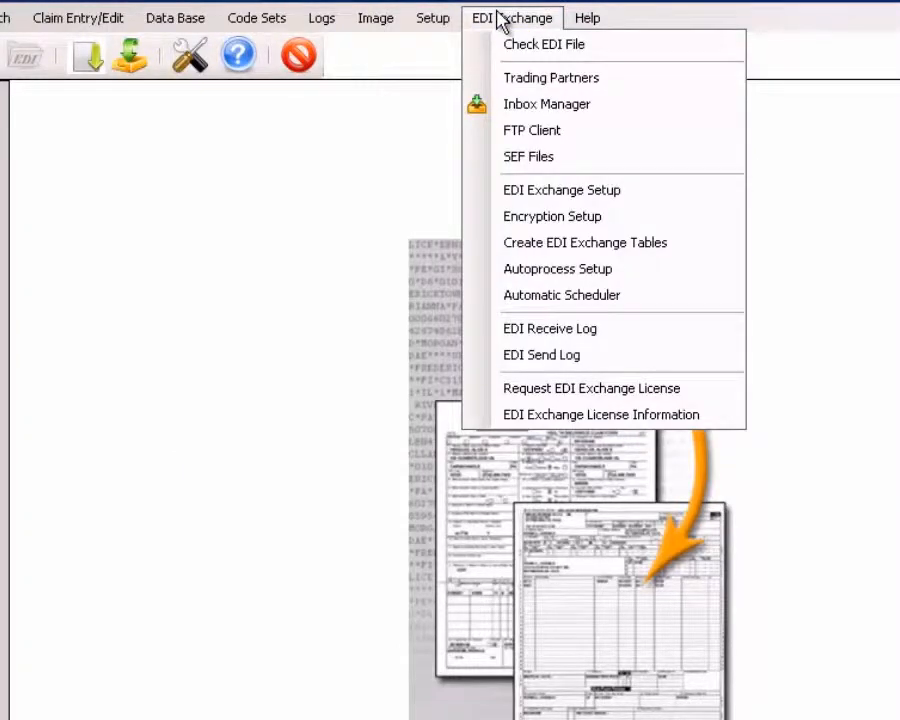
click(580, 216)
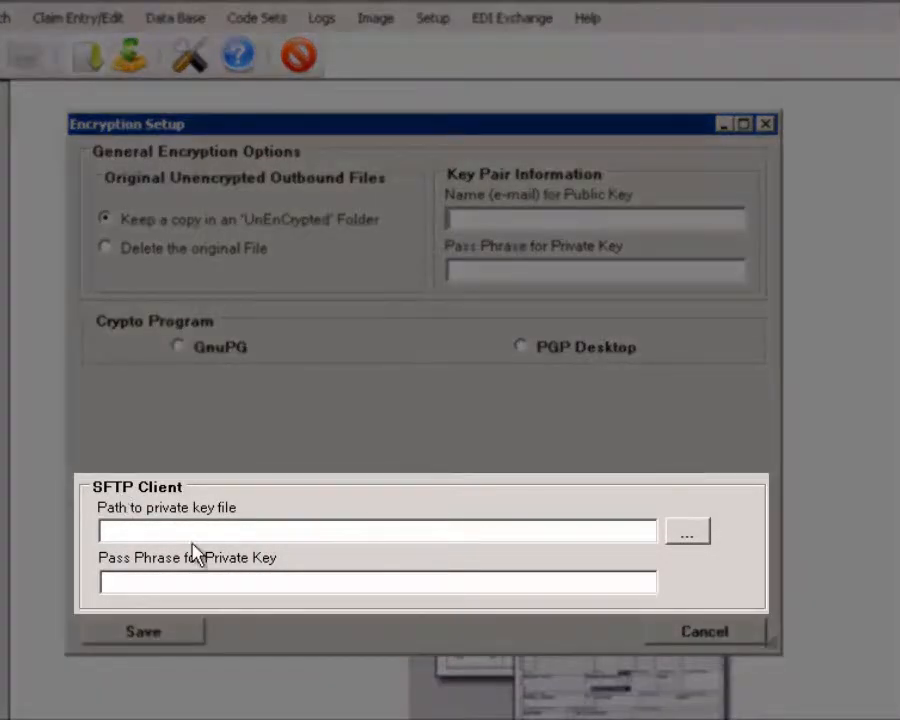
click(144, 533)
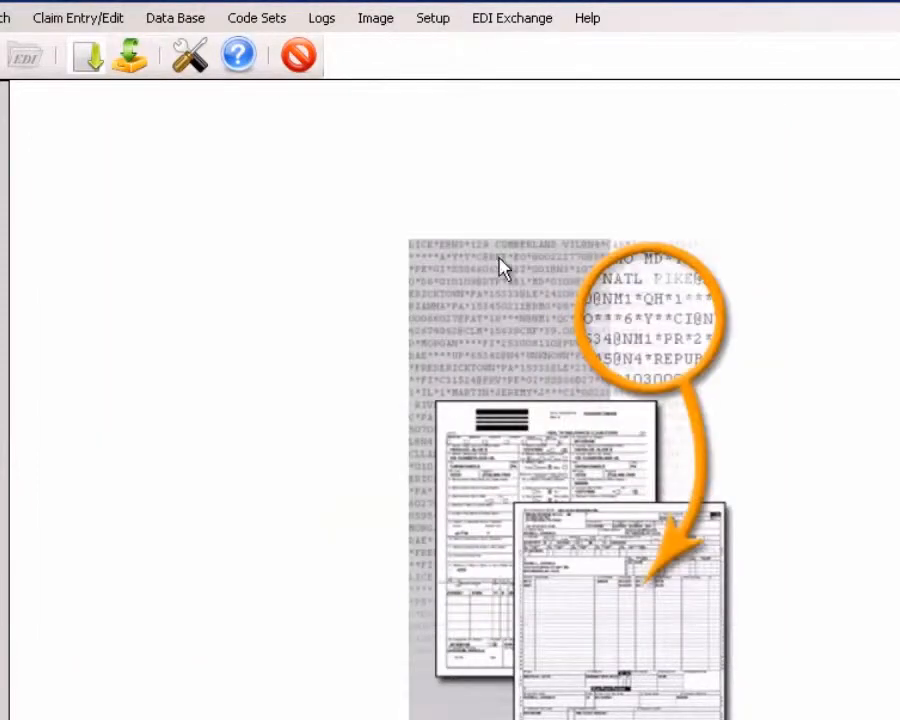
Open the EDI Send Log and view its file content page
click(490, 26)
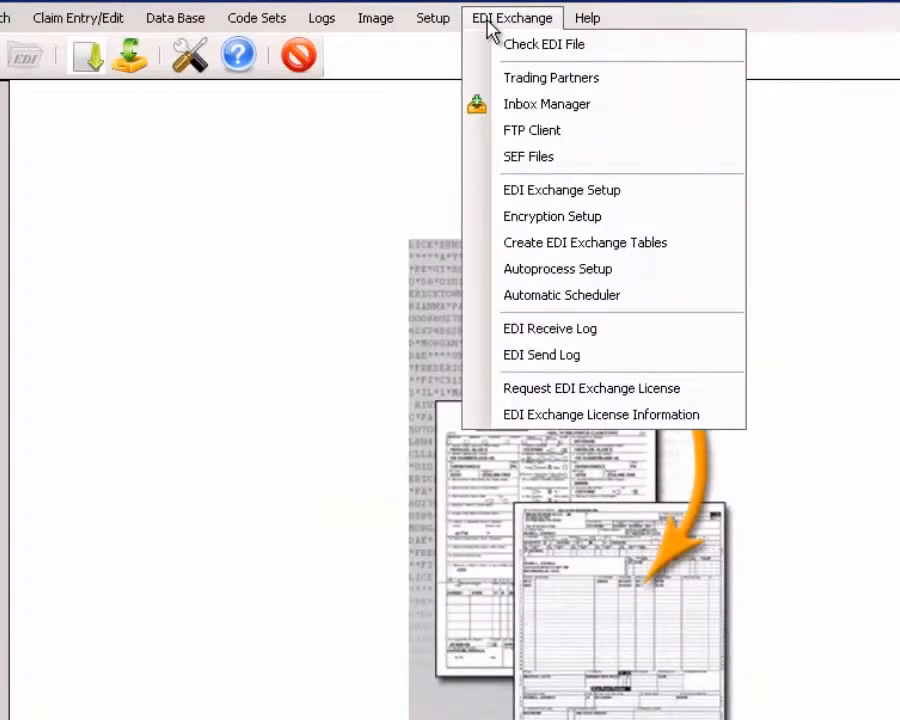
click(562, 354)
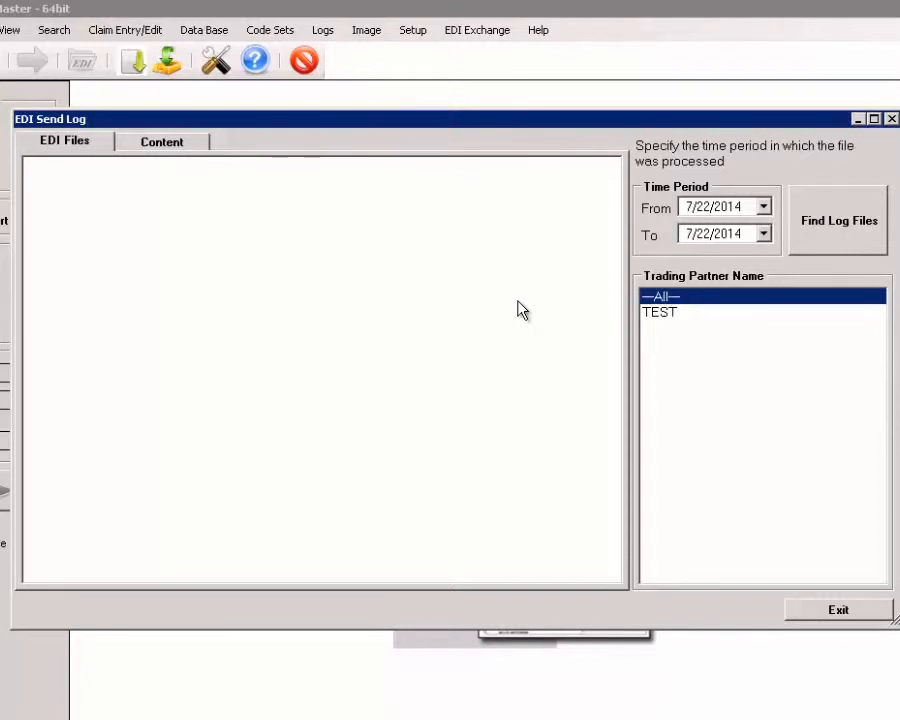
click(160, 148)
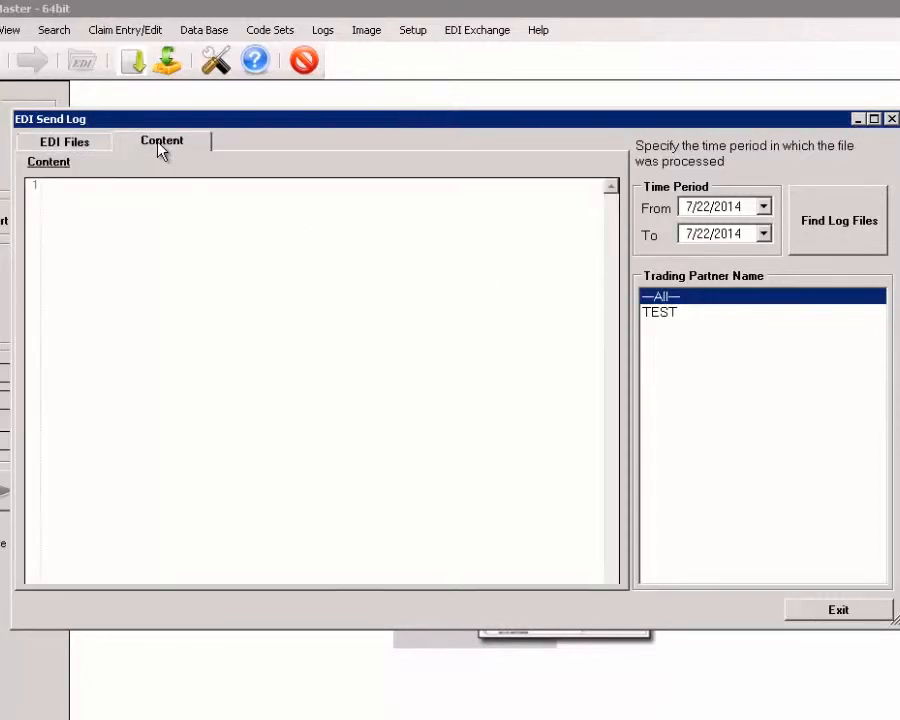